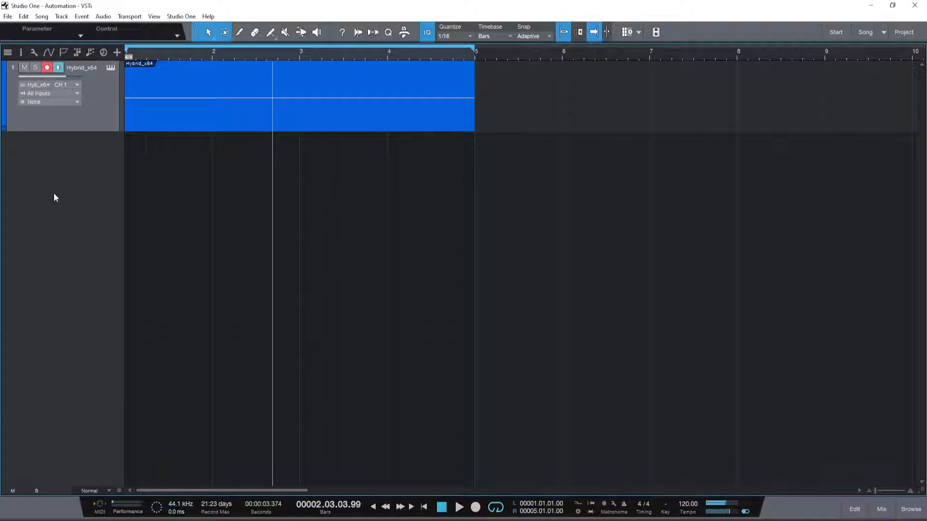
# Stop playback, show the track inspector and open the Hybrid_x64 instrument editor.
pyautogui.click(441, 507)
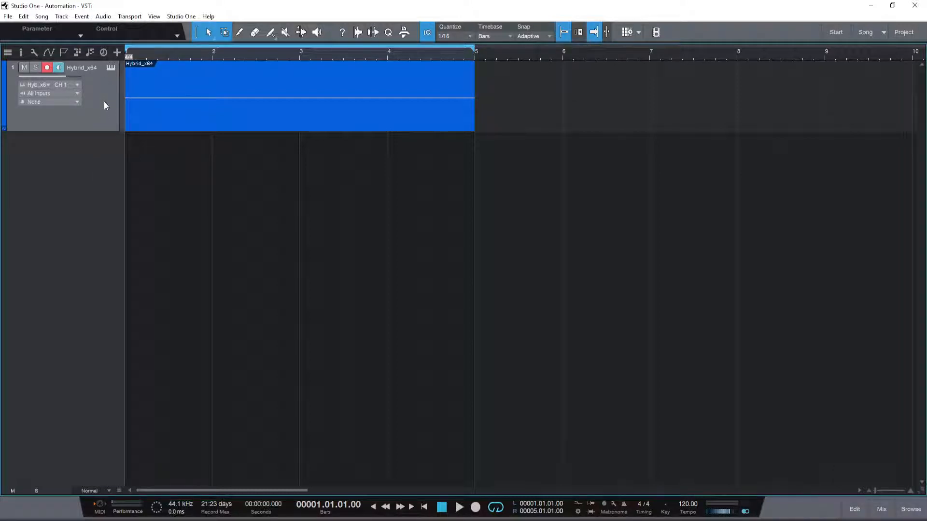
pyautogui.press('F4')
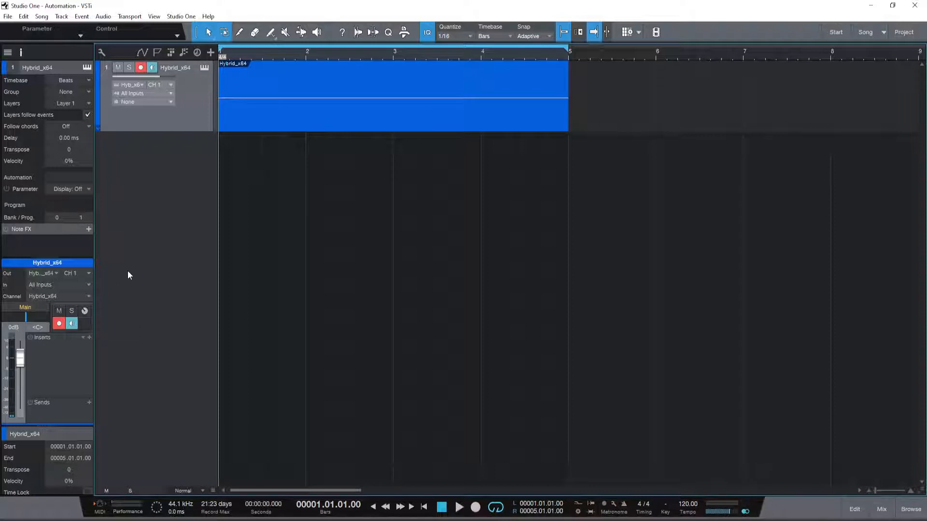
pyautogui.click(204, 68)
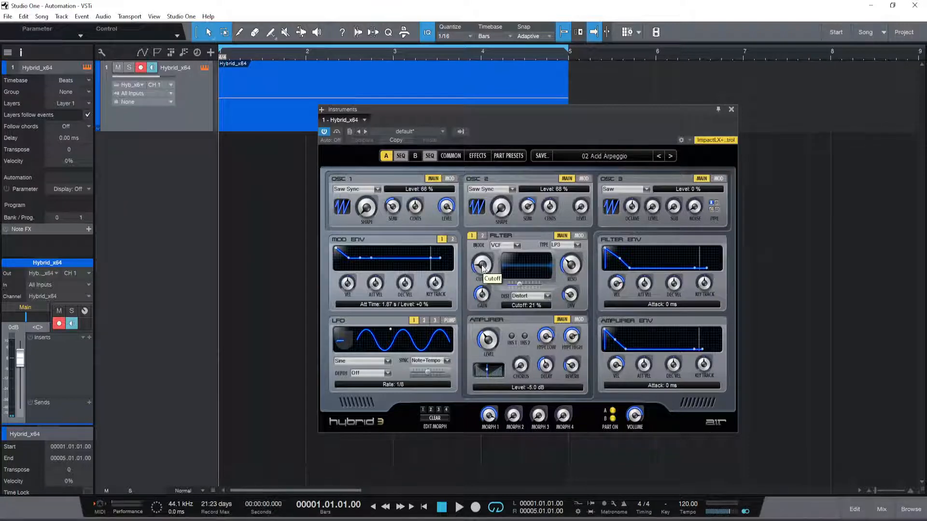
# Compare the filter cutoff settings on Hybrid's Part A and Part B pages.
pyautogui.click(415, 157)
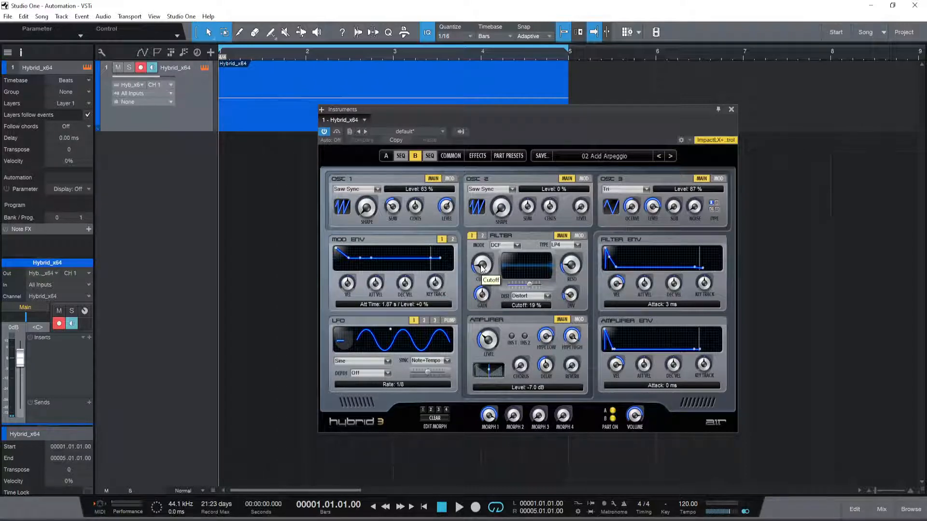
pyautogui.click(414, 157)
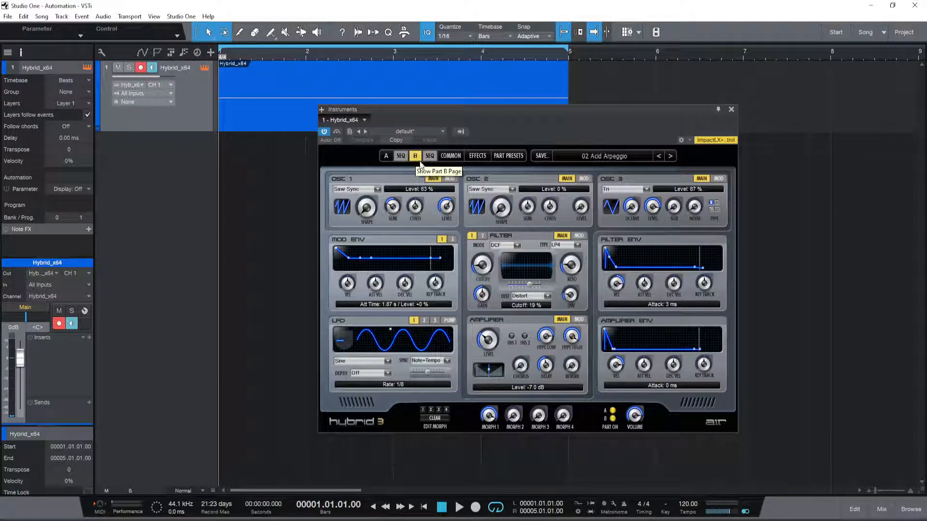
pyautogui.click(386, 155)
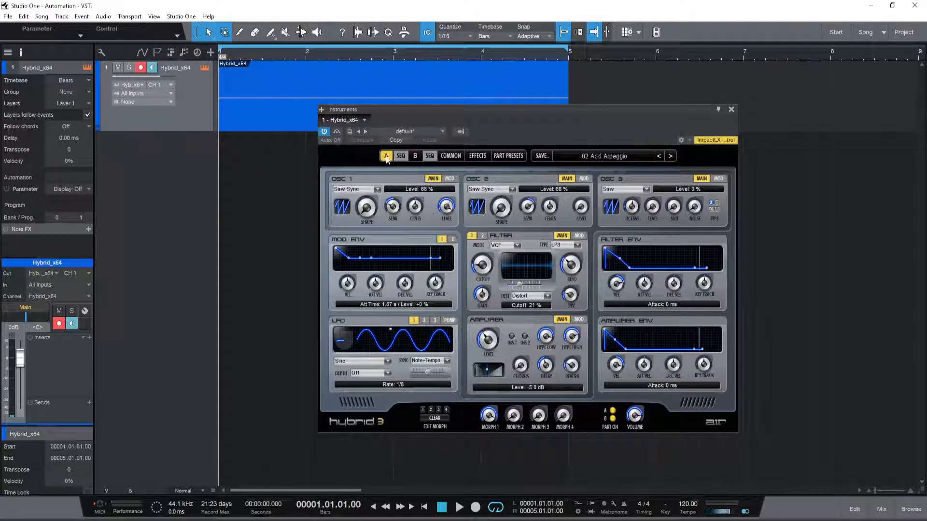
pyautogui.click(415, 156)
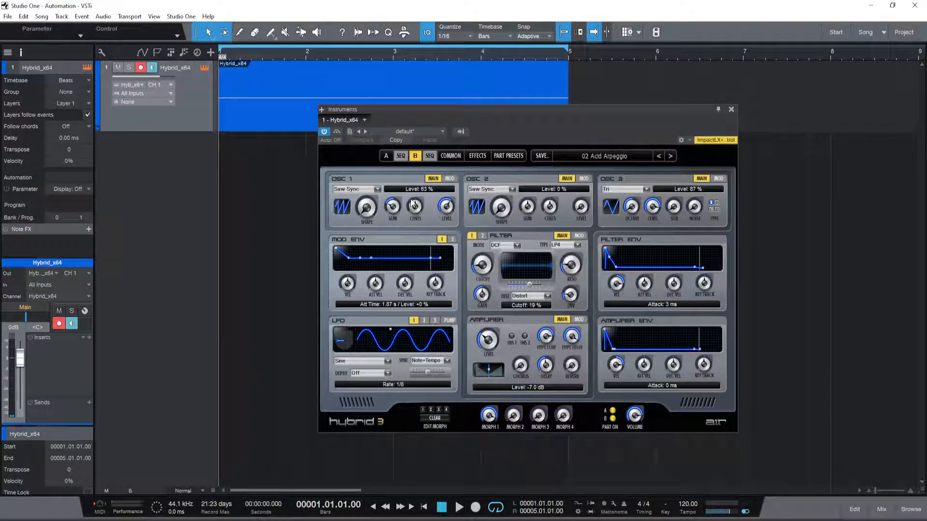
pyautogui.click(386, 156)
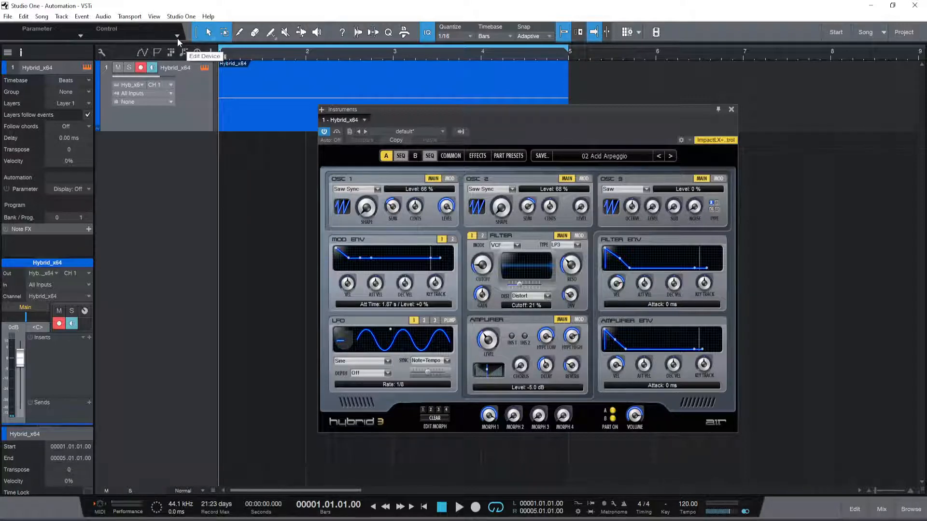
# Add automation envelopes for PartA Cutoff and PartB Cutoff to the Hybrid_x64 track and close the instrument editor.
pyautogui.click(484, 268)
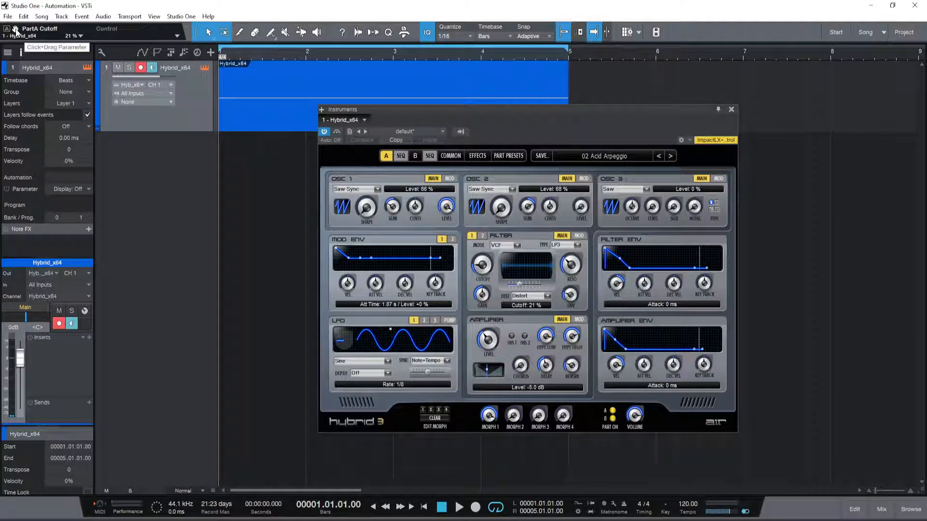
pyautogui.moveTo(16, 32); pyautogui.dragTo(166, 97)
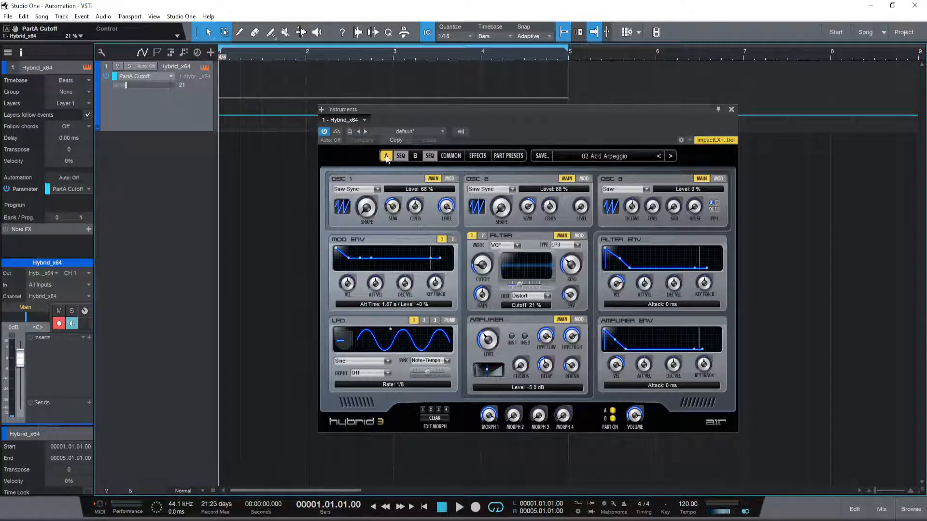
pyautogui.click(416, 156)
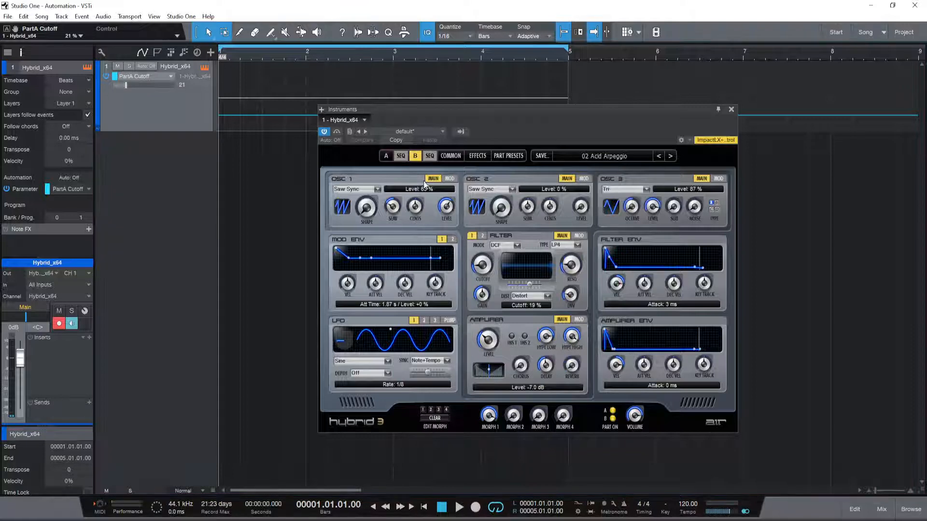
pyautogui.click(485, 270)
pyautogui.moveTo(14, 30); pyautogui.dragTo(145, 89)
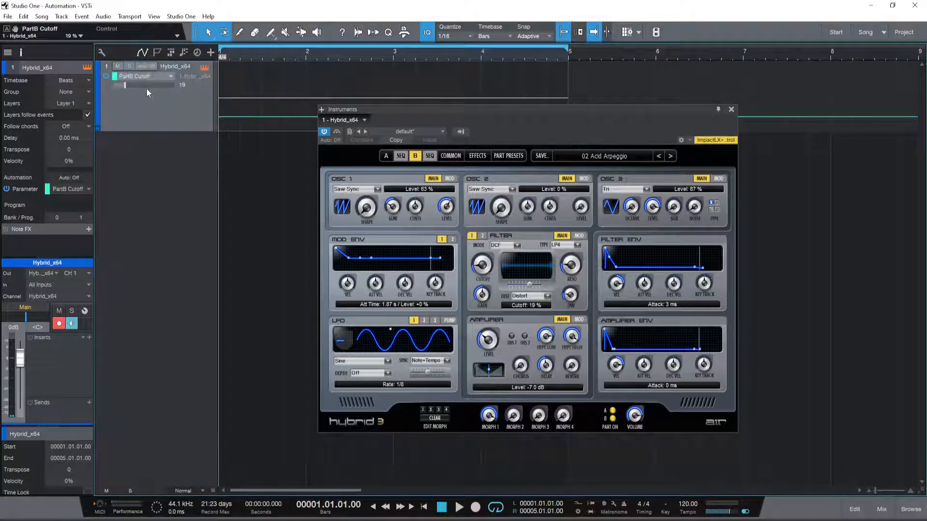
pyautogui.click(731, 109)
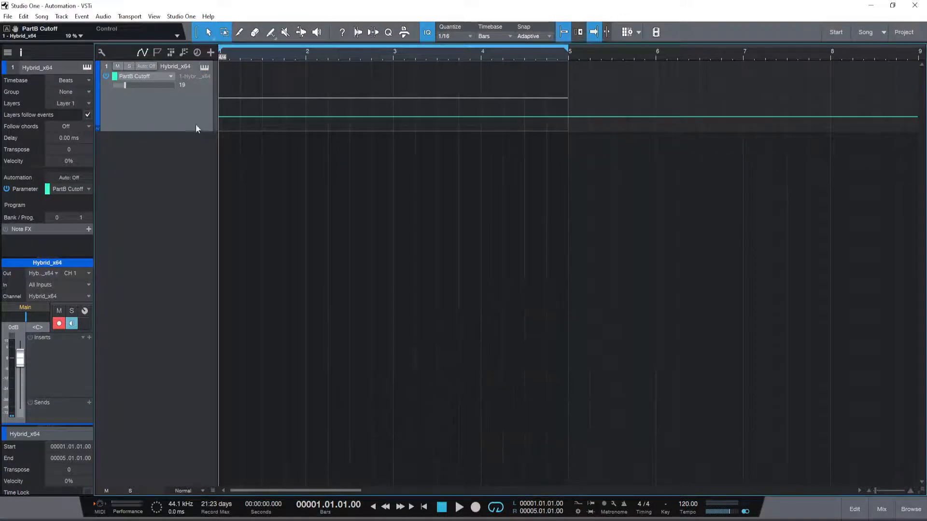
# Expand the Hybrid_x64 track's automation into separate lanes and make the PartA Cutoff and PartB Cutoff lanes taller.
pyautogui.click(138, 56)
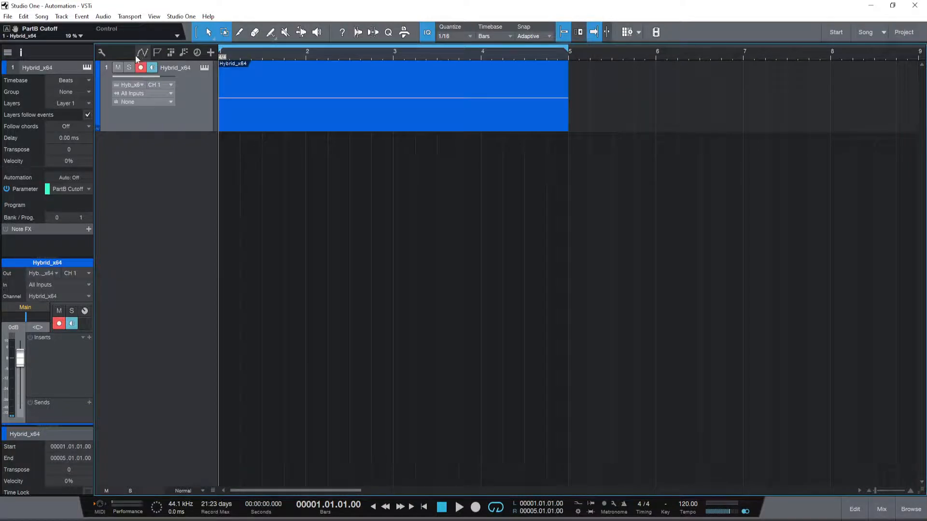
pyautogui.click(98, 128)
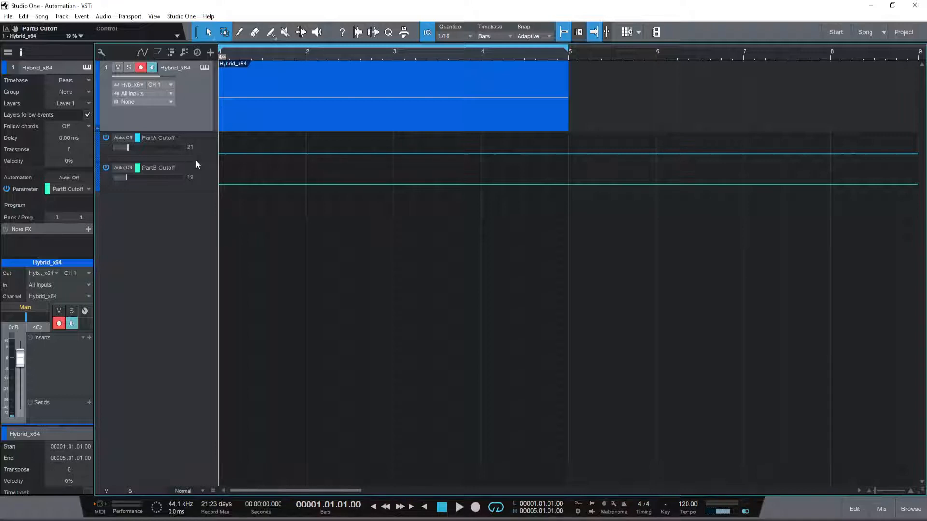
pyautogui.moveTo(195, 161); pyautogui.dragTo(195, 174)
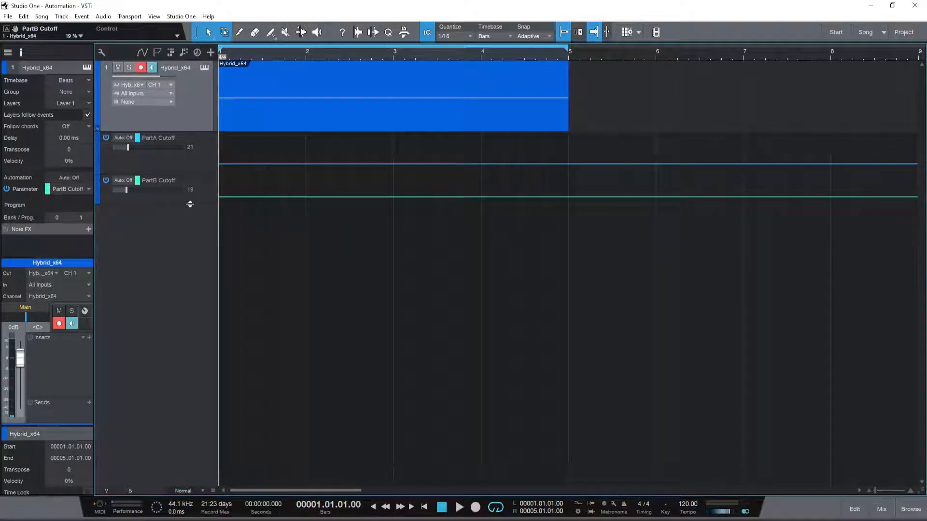
pyautogui.moveTo(189, 208); pyautogui.dragTo(189, 222)
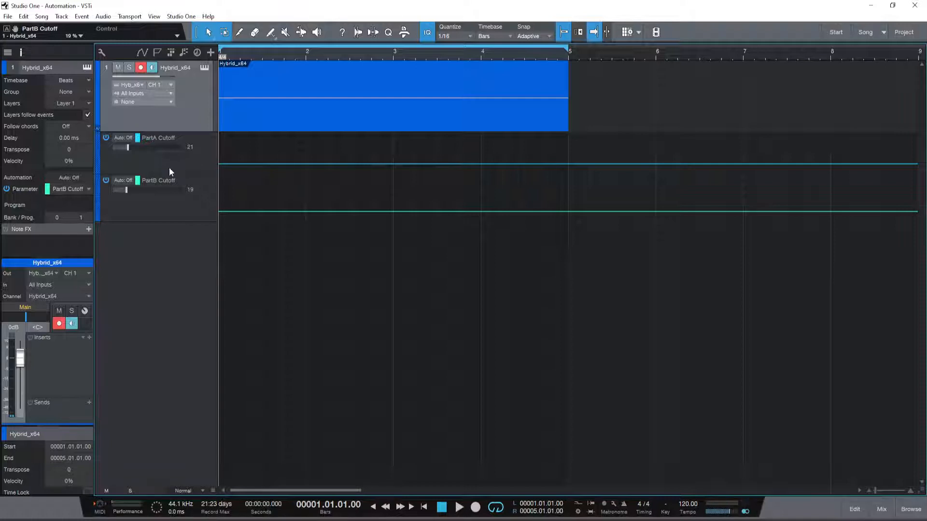
# Open the Hybrid_x64 channel's macro controls, place them below the automation lanes and show the parameter link display.
pyautogui.click(85, 311)
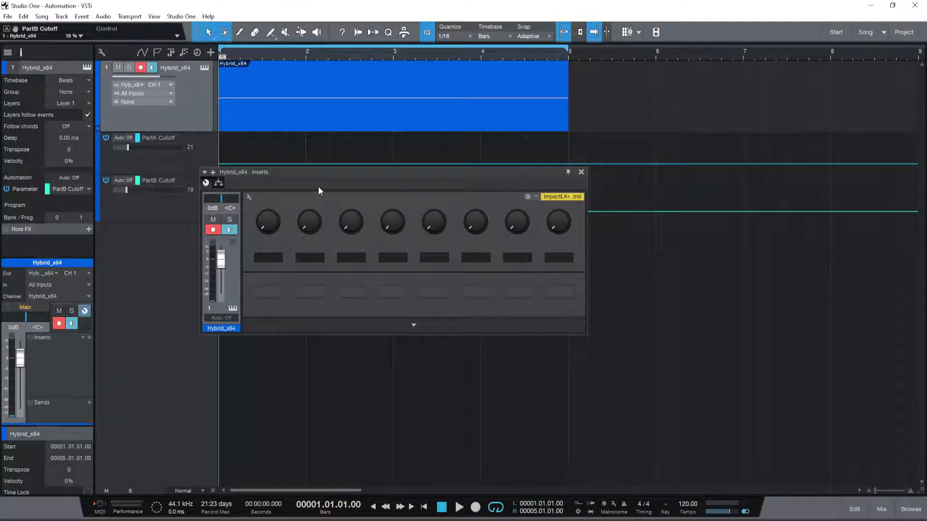
pyautogui.moveTo(332, 172); pyautogui.dragTo(308, 248)
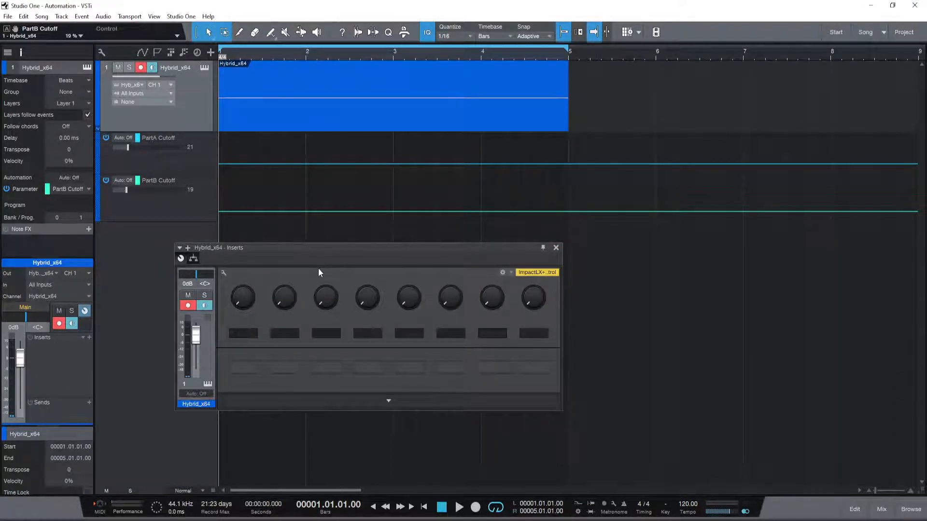
pyautogui.moveTo(338, 248); pyautogui.dragTo(338, 284)
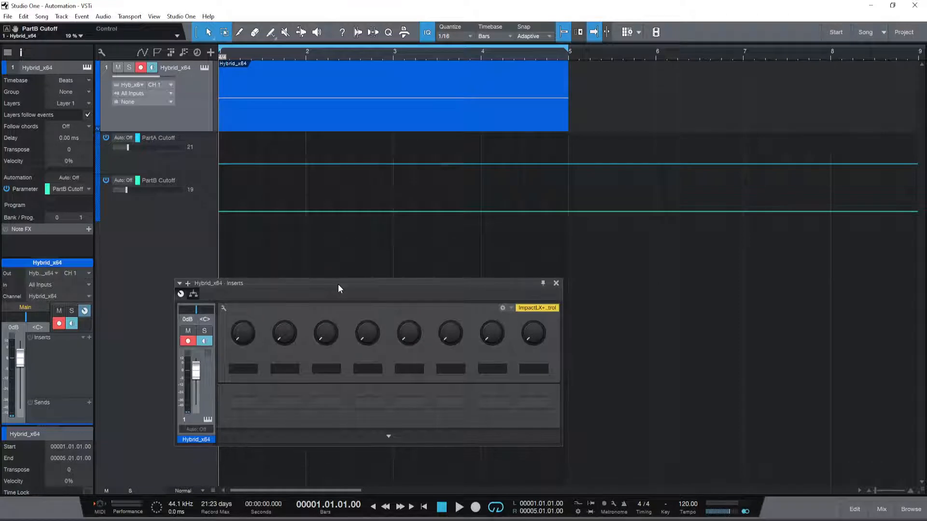
pyautogui.click(502, 308)
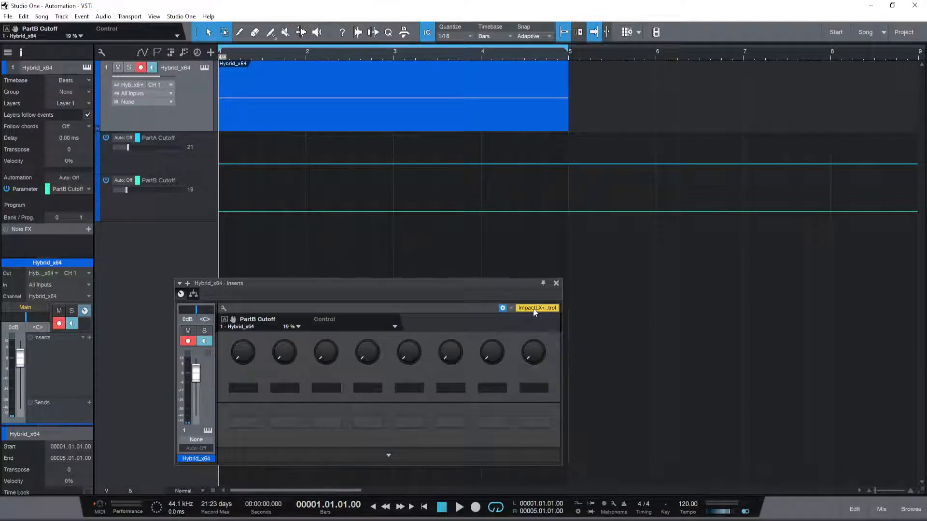
pyautogui.click(503, 308)
pyautogui.click(501, 308)
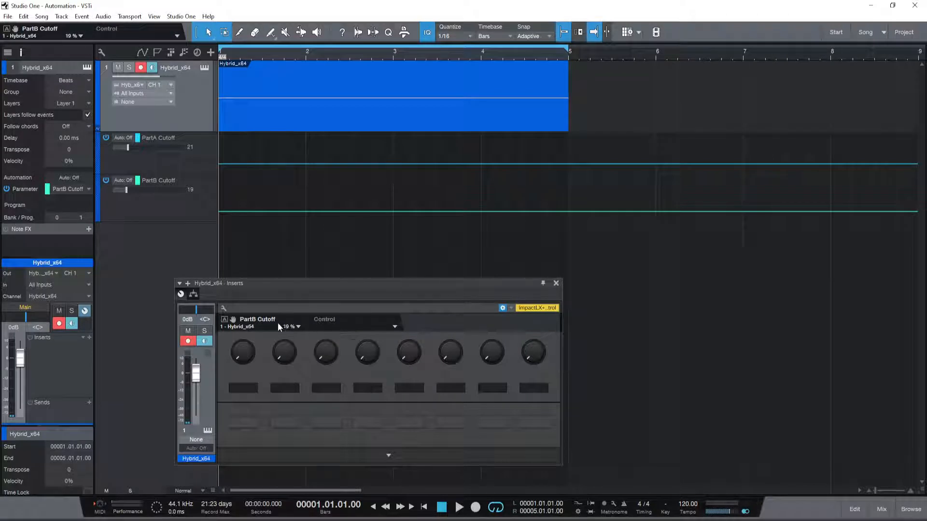
# Choose macro Knob 1, open the macro mapping list and move the window clear of the automation lanes.
pyautogui.click(242, 352)
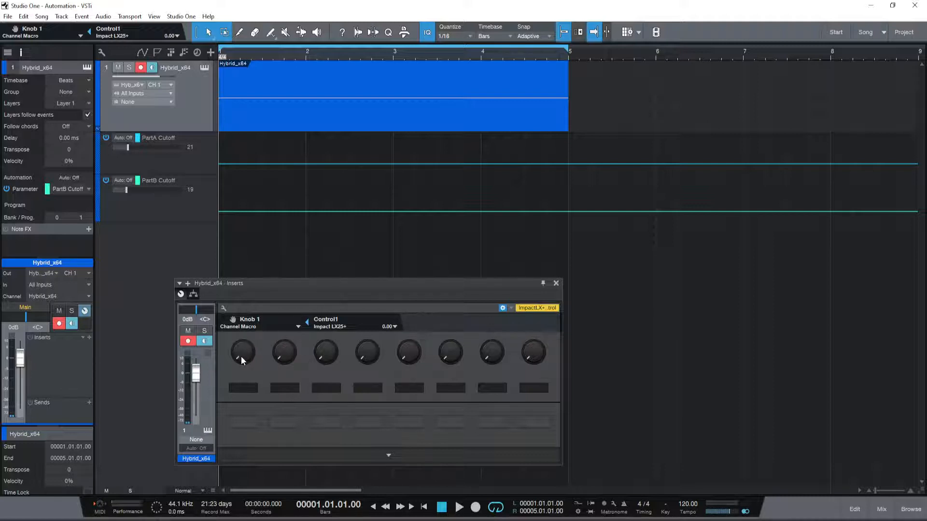
pyautogui.moveTo(289, 280); pyautogui.dragTo(268, 253)
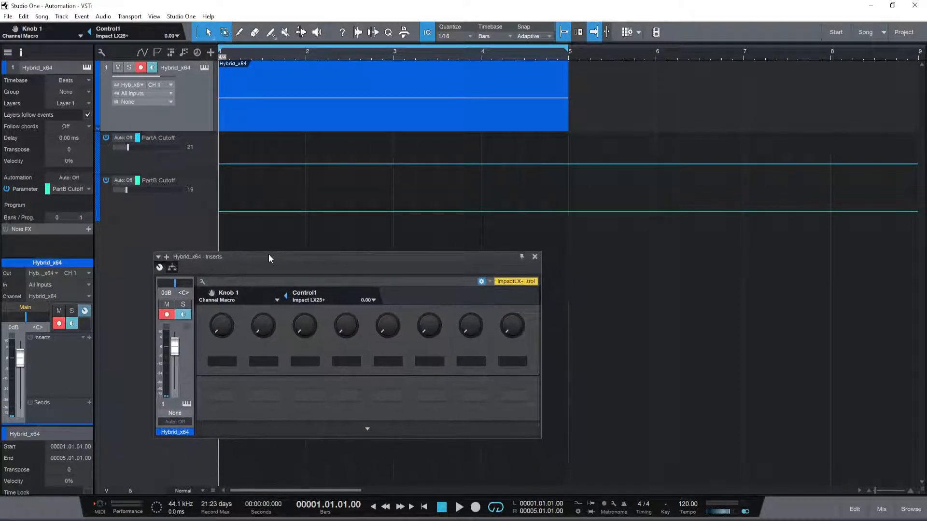
pyautogui.click(202, 283)
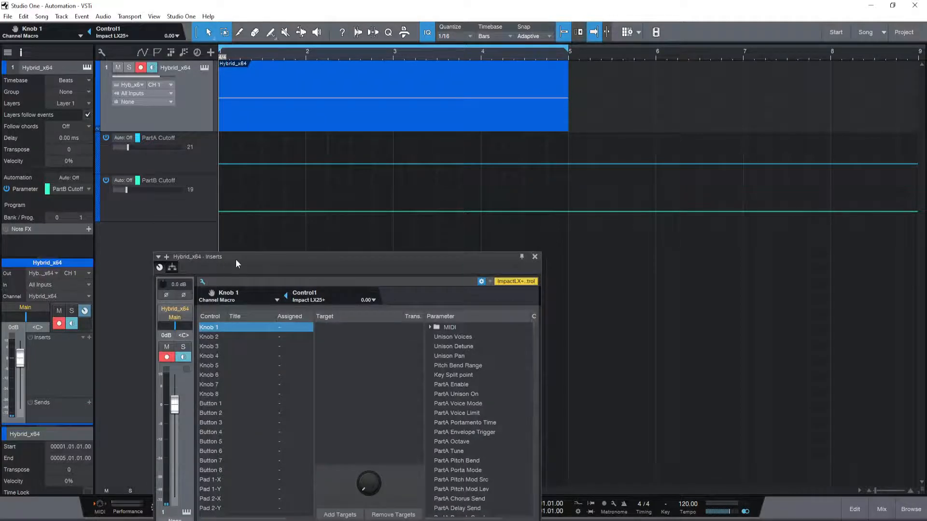
pyautogui.moveTo(245, 254); pyautogui.dragTo(238, 232)
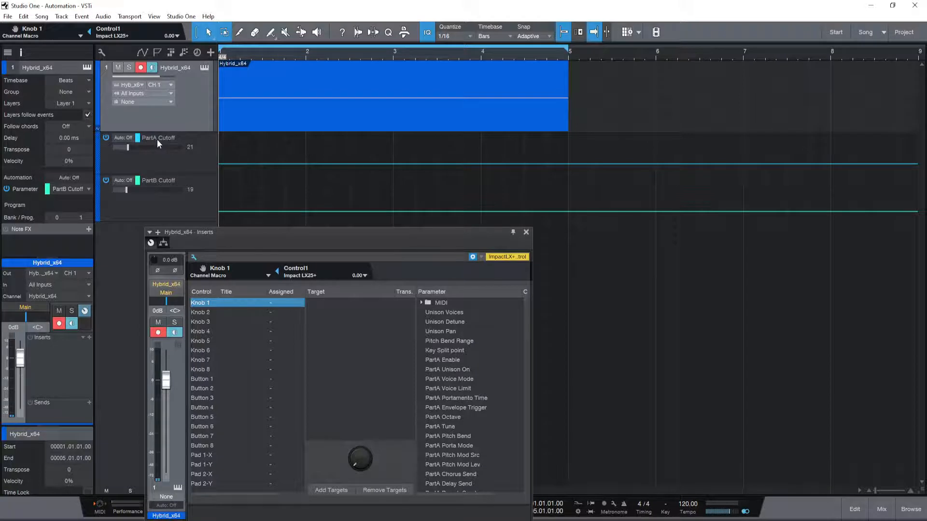
# Assign both PartA Cutoff and PartB Cutoff as targets of macro Knob 1.
pyautogui.click(172, 161)
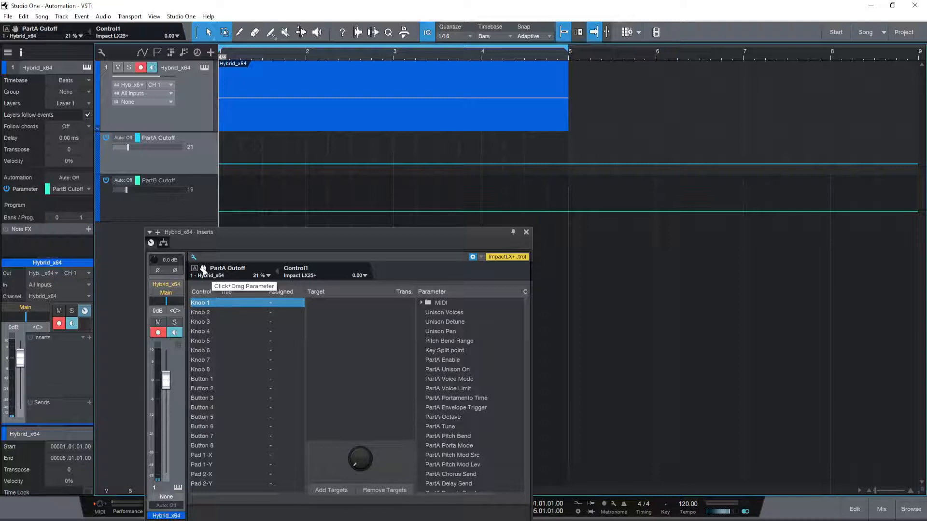
pyautogui.moveTo(203, 270); pyautogui.dragTo(367, 312)
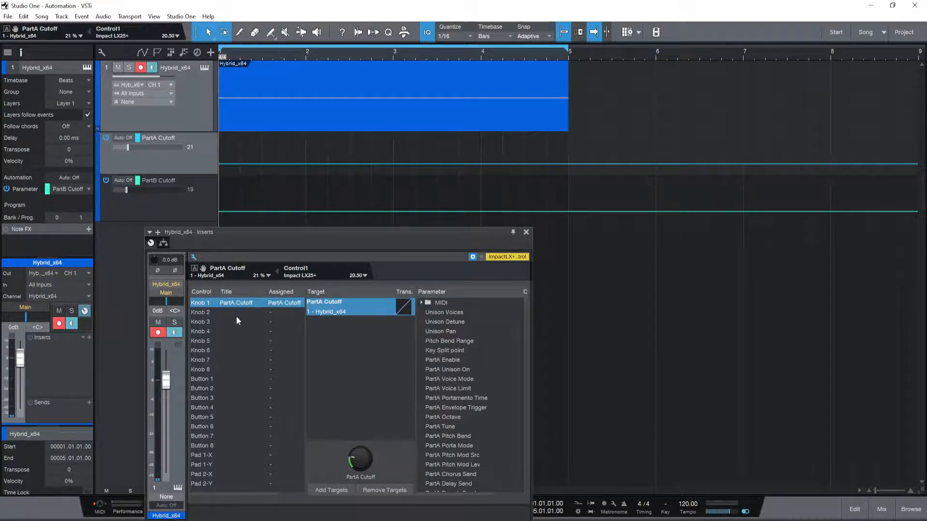
pyautogui.click(173, 202)
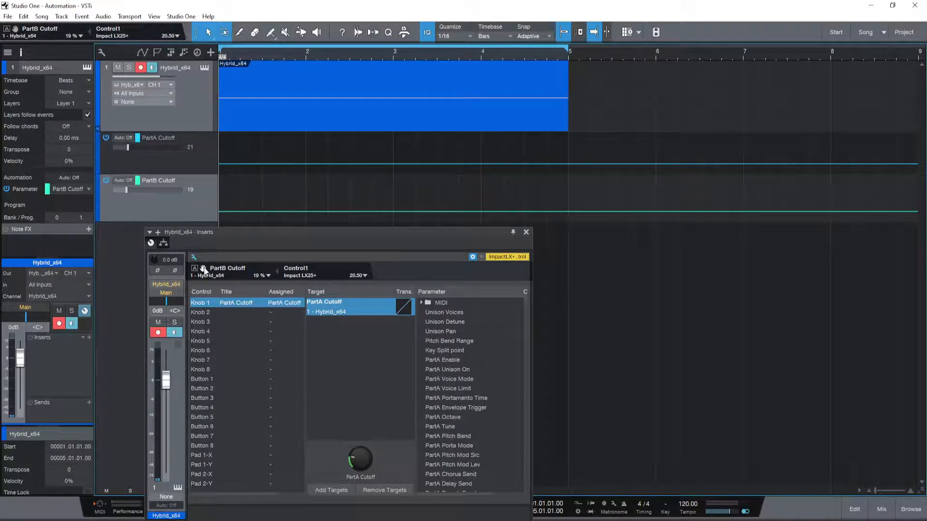
pyautogui.moveTo(203, 270); pyautogui.dragTo(358, 347)
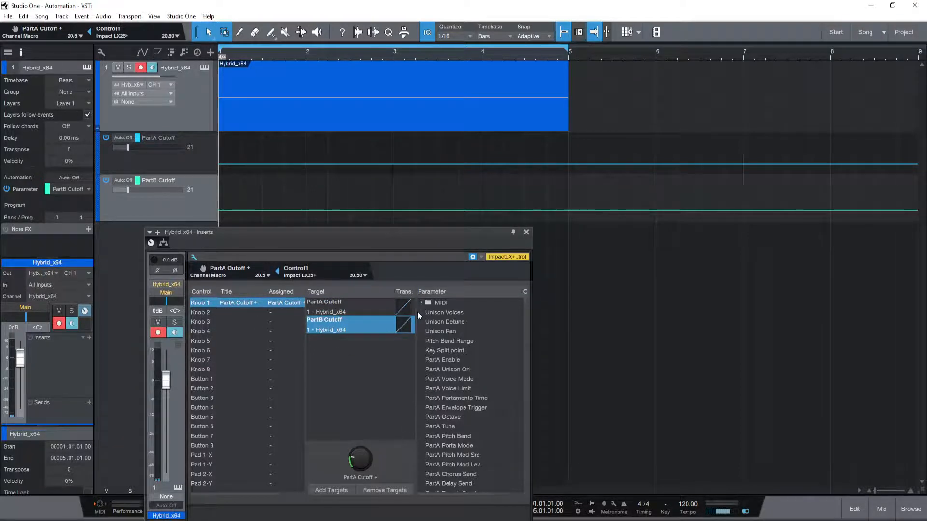
# Examine the transition curves of Knob 1's PartA Cutoff and PartB Cutoff targets.
pyautogui.click(364, 310)
pyautogui.click(372, 320)
pyautogui.click(376, 314)
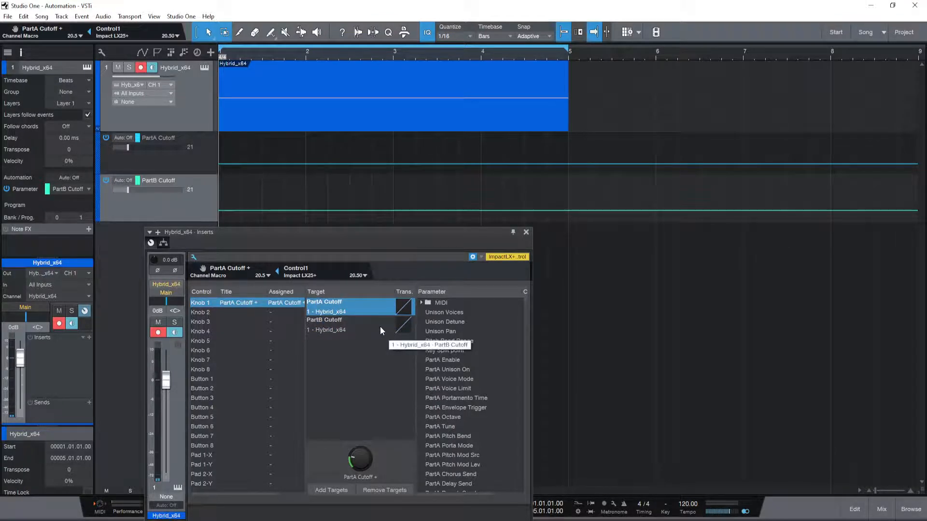
pyautogui.click(403, 306)
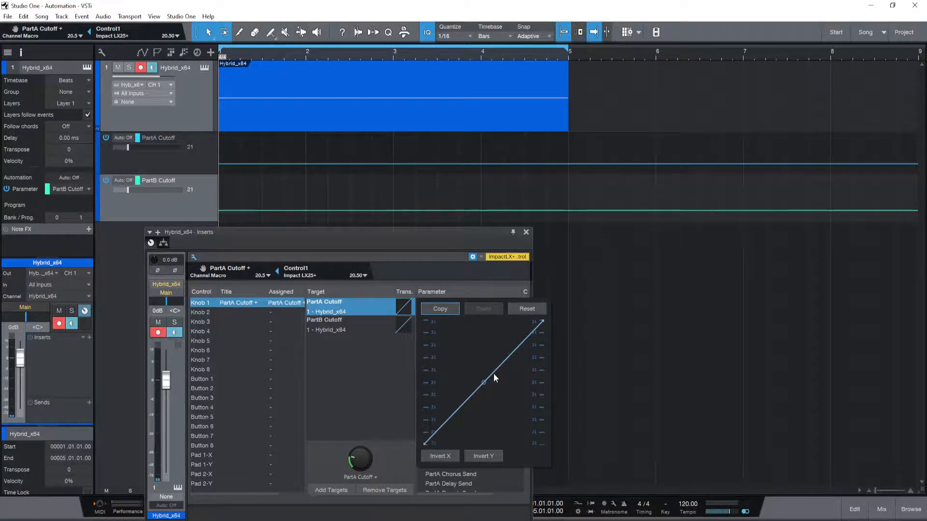
pyautogui.click(390, 358)
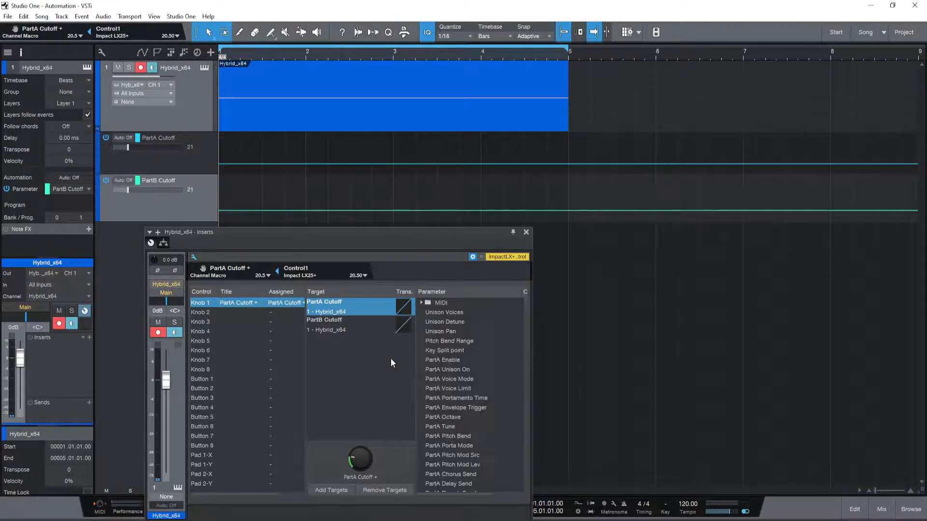
pyautogui.click(401, 324)
pyautogui.click(401, 324)
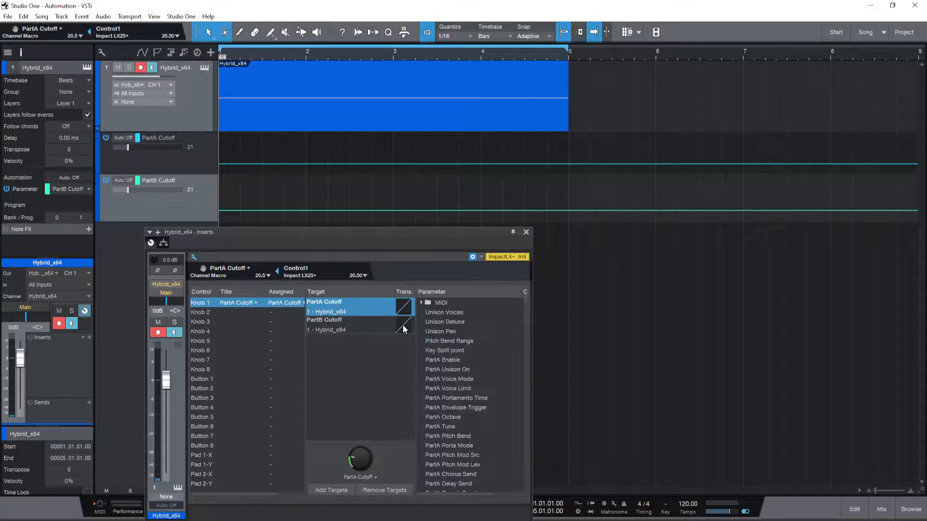
pyautogui.click(403, 325)
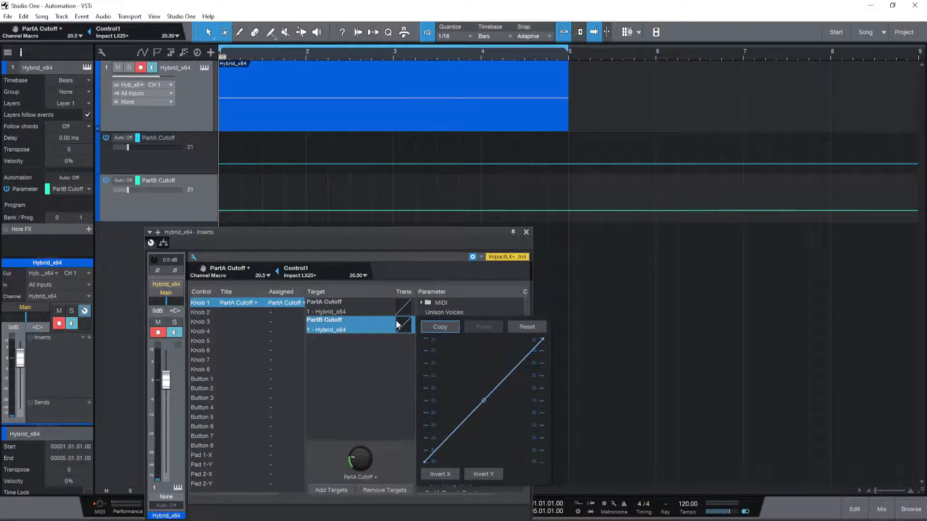
# Invert the PartB Cutoff target's transition curve along X and leave PartA Cutoff's curve rising.
pyautogui.click(439, 476)
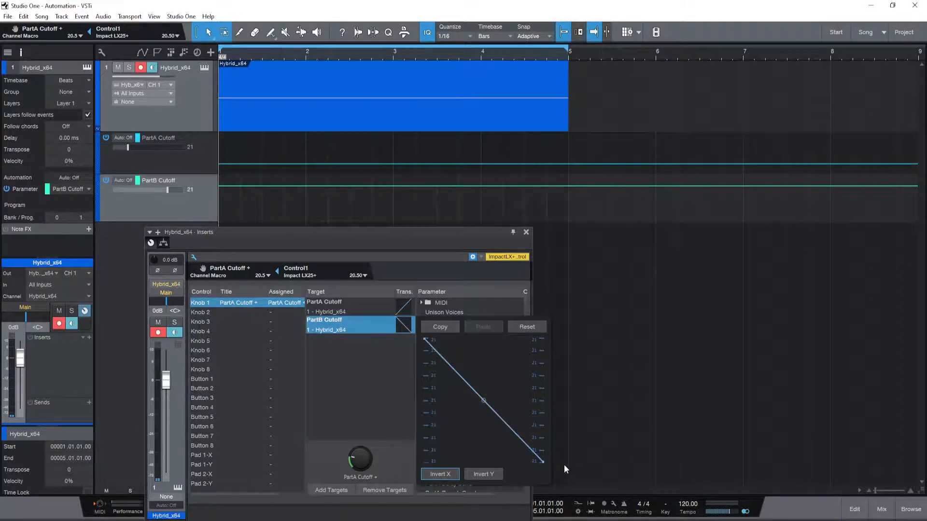
pyautogui.click(348, 380)
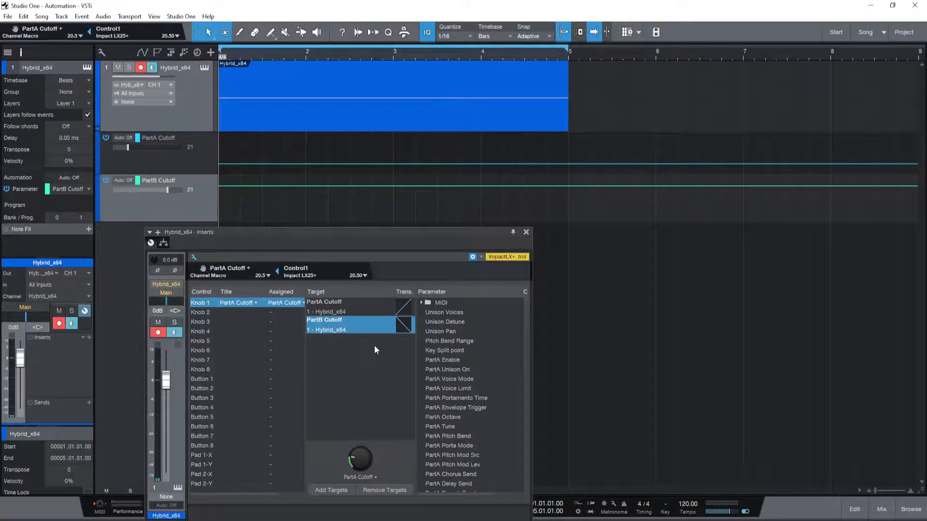
pyautogui.click(343, 306)
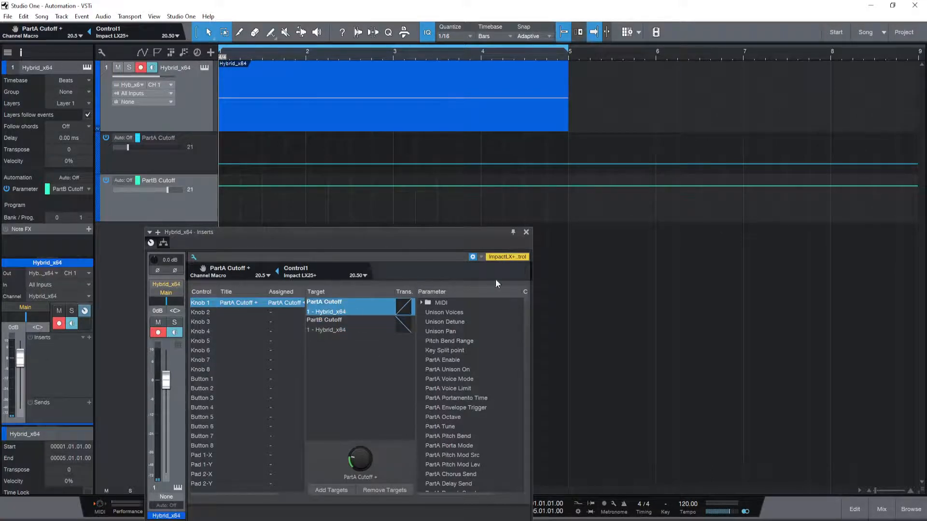
# Reopen the Hybrid_x64 channel's macro controls, hide the mapping list and move the window further below the automation lanes.
pyautogui.click(526, 233)
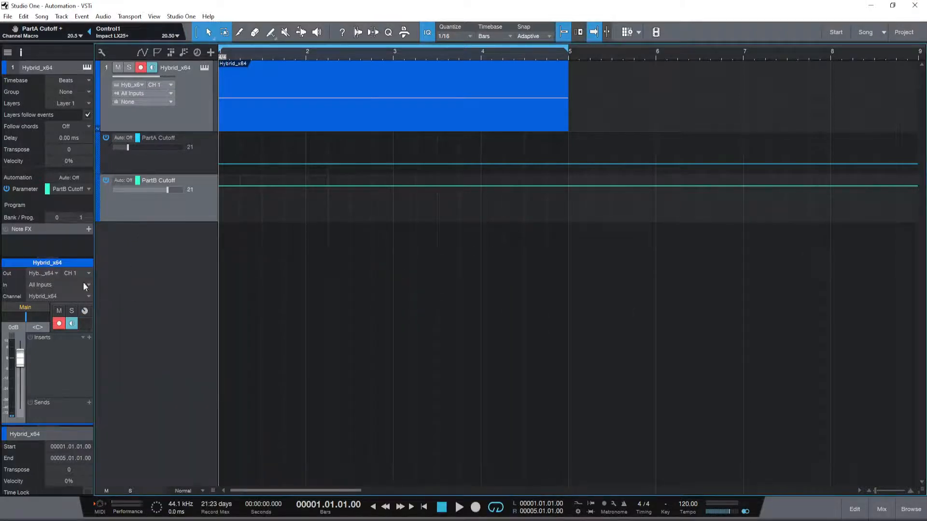
pyautogui.click(84, 311)
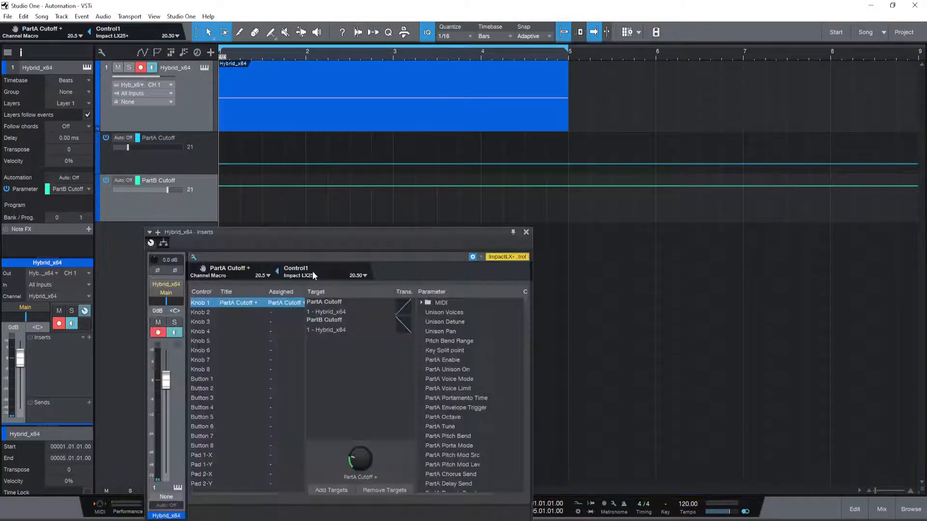
pyautogui.click(193, 257)
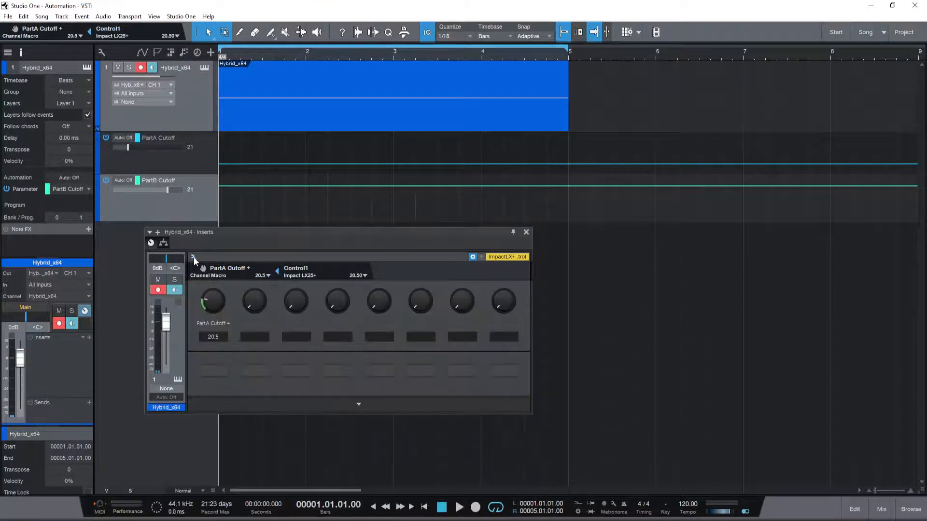
pyautogui.moveTo(296, 237); pyautogui.dragTo(242, 266)
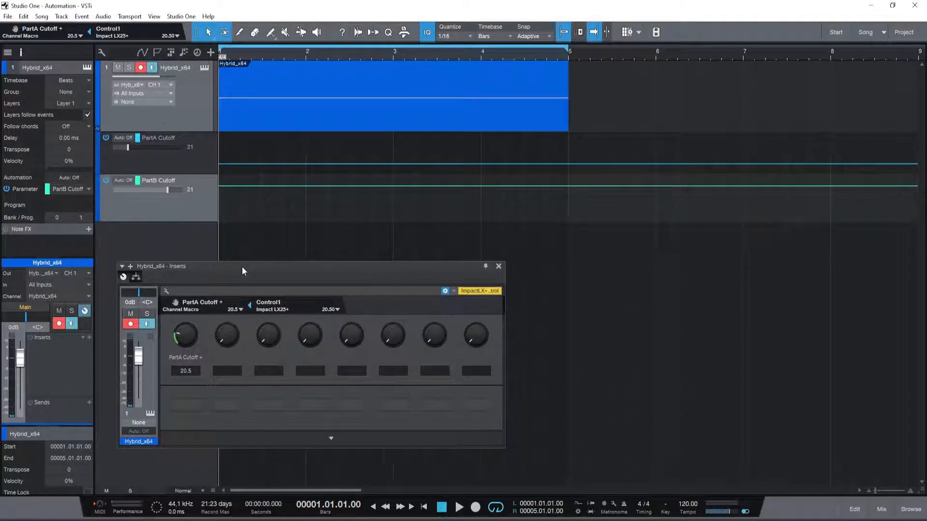
# Open the Hybrid instrument's interface and arrange it beside the macro controls so both can be seen.
pyautogui.click(204, 68)
pyautogui.moveTo(395, 108); pyautogui.dragTo(555, 133)
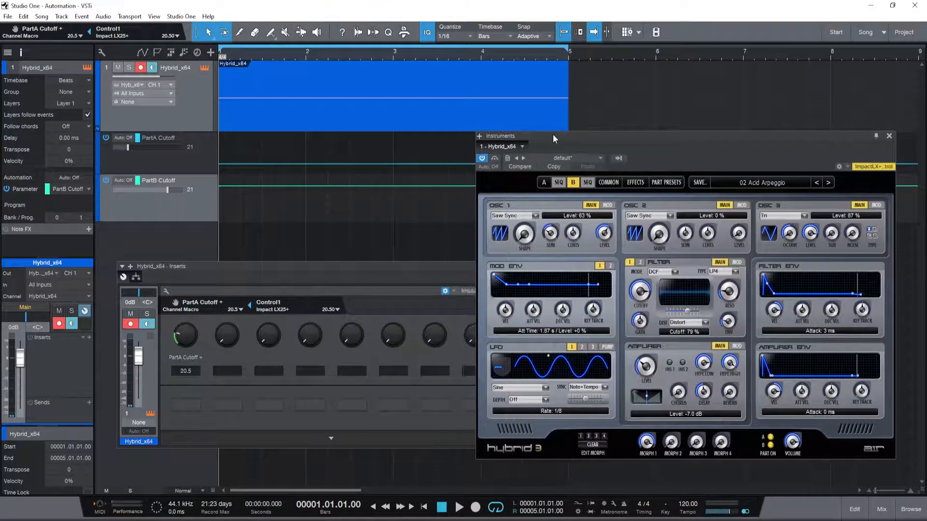
pyautogui.moveTo(288, 266); pyautogui.dragTo(221, 270)
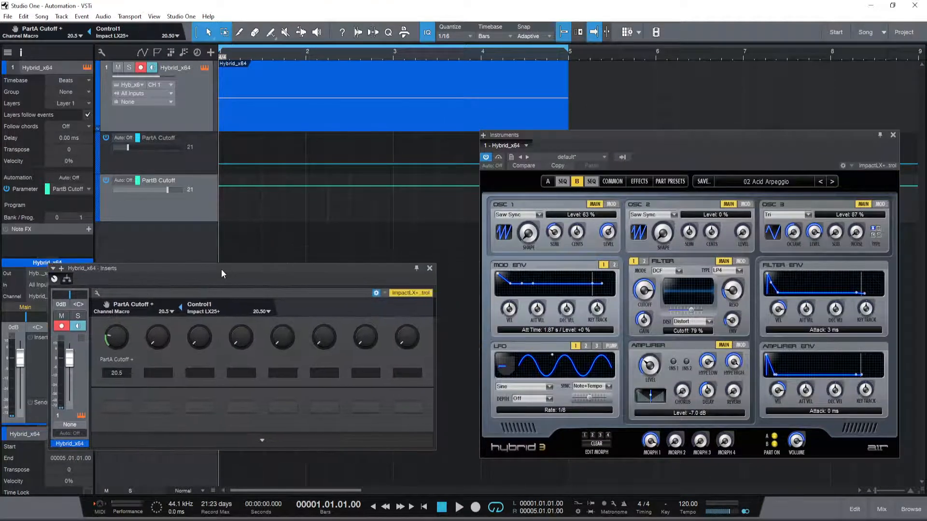
pyautogui.moveTo(577, 138); pyautogui.dragTo(552, 198)
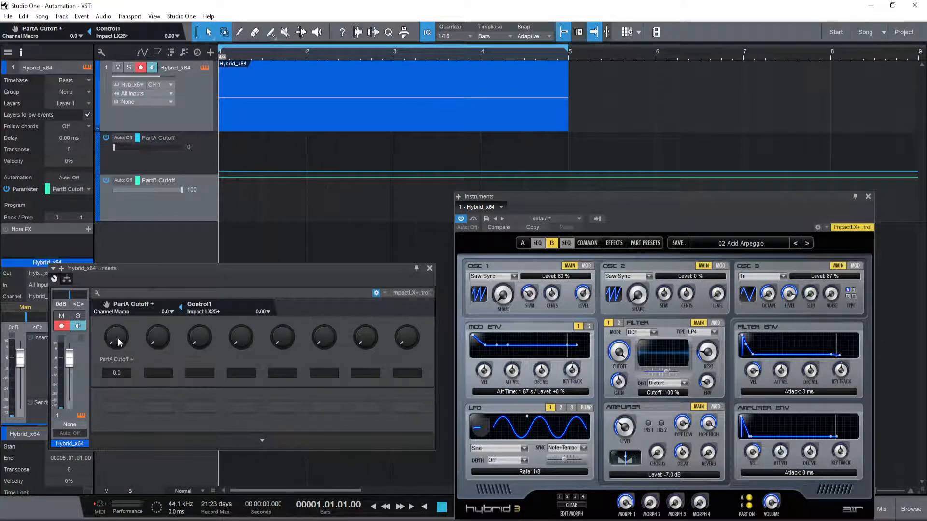
# Sweep macro Knob 1 up and back to 0, and compare the filter cutoffs of parts A and B in the instrument.
pyautogui.scroll(10, 118, 342)
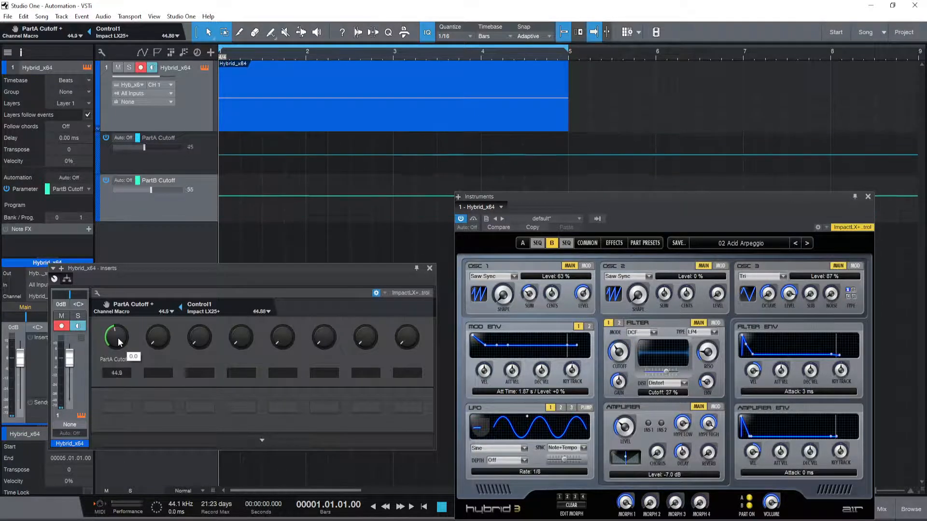
pyautogui.scroll(-10, 118, 338)
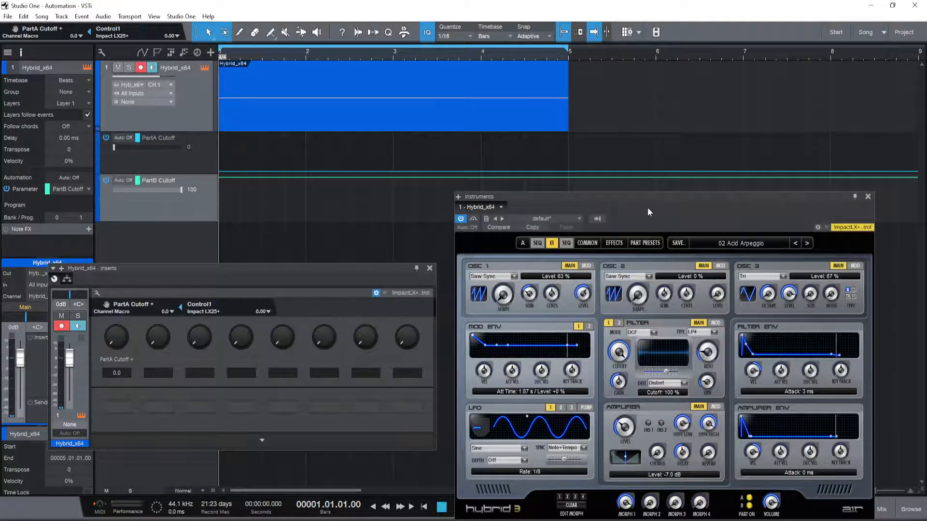
pyautogui.moveTo(650, 196); pyautogui.dragTo(608, 177)
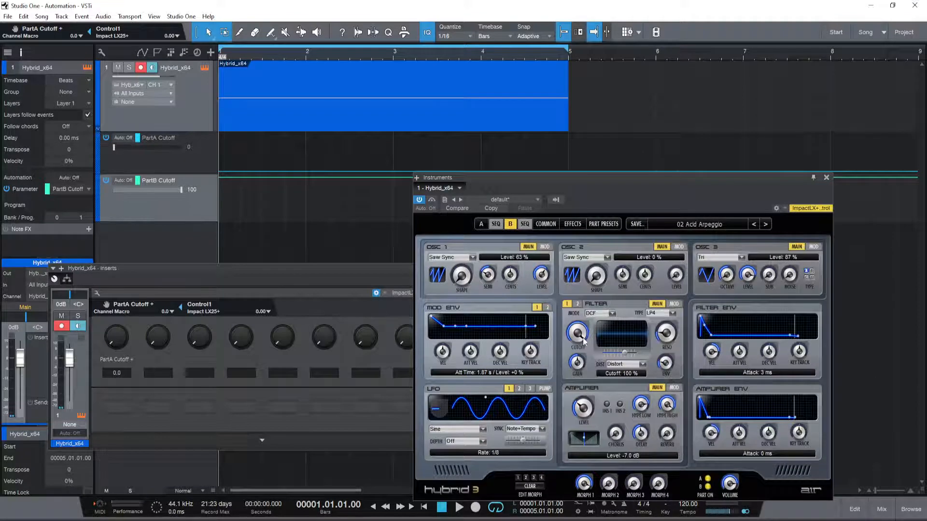
pyautogui.click(481, 224)
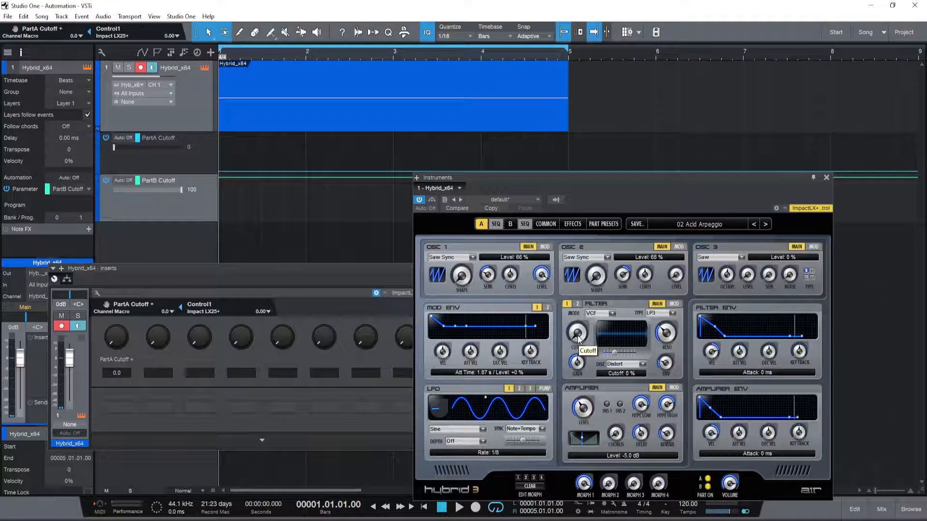
pyautogui.click(514, 223)
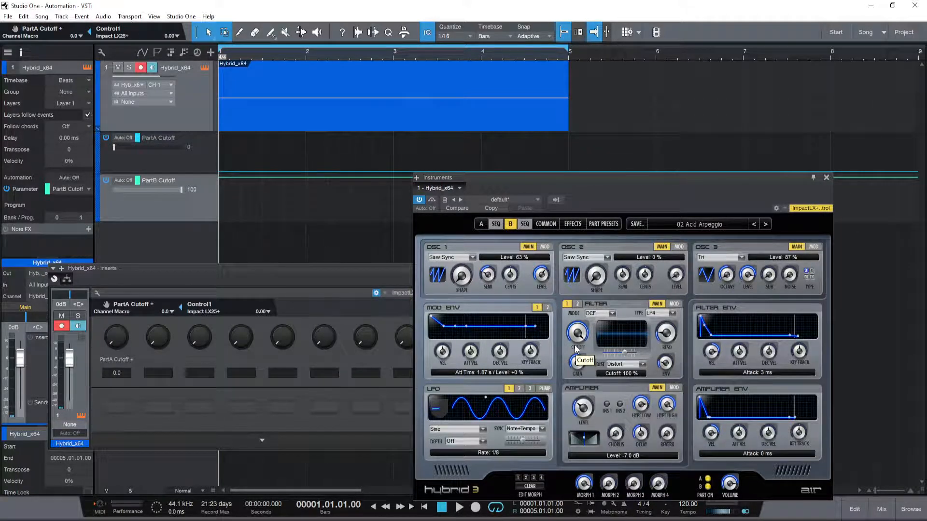
pyautogui.click(481, 224)
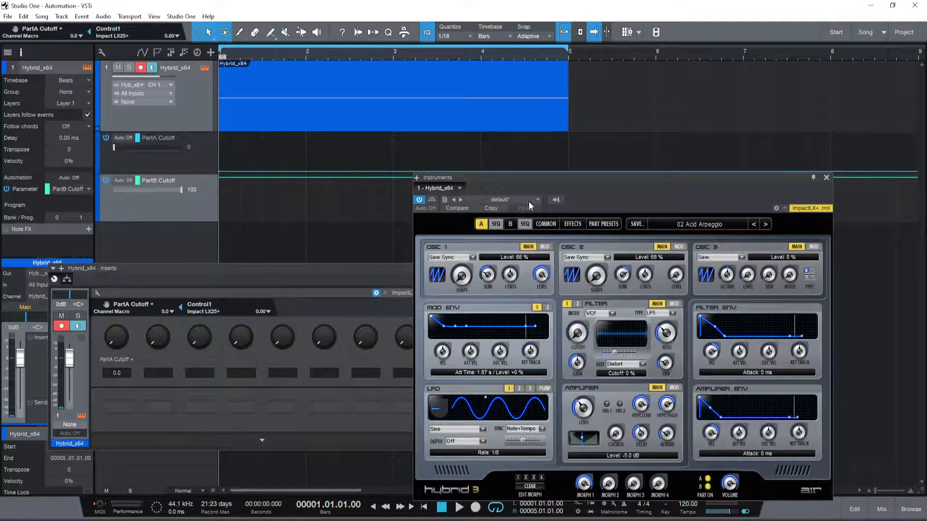
pyautogui.moveTo(593, 181); pyautogui.dragTo(641, 171)
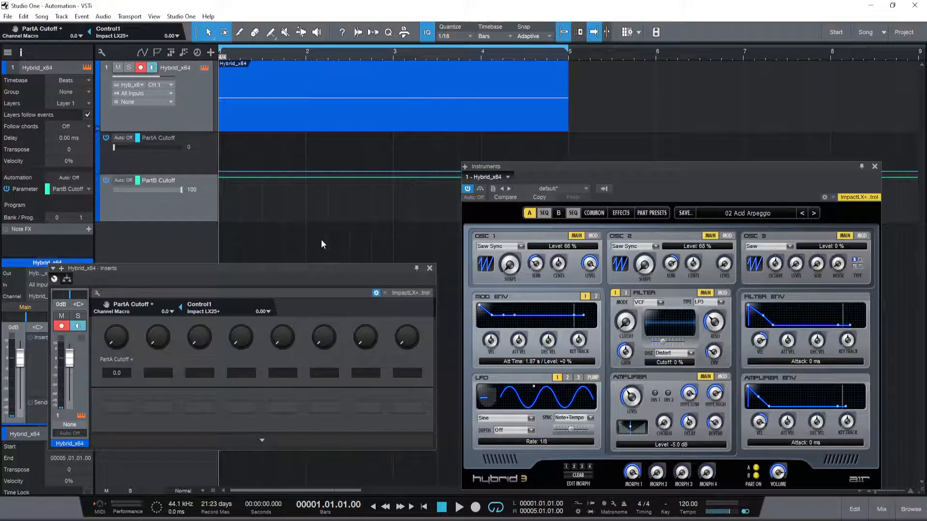
# Close the instrument's interface, select the Hybrid_x64 track and place the macro controls clear of the track's inspector.
pyautogui.click(875, 166)
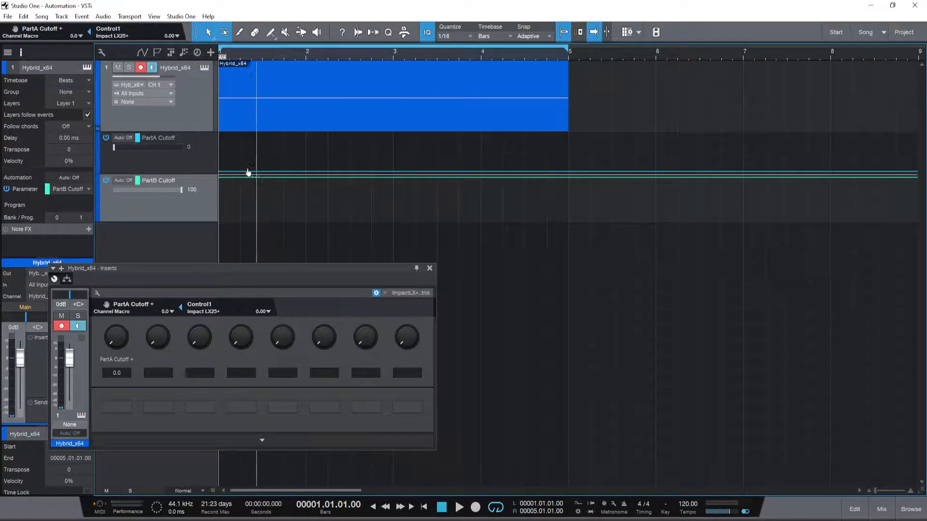
pyautogui.click(192, 167)
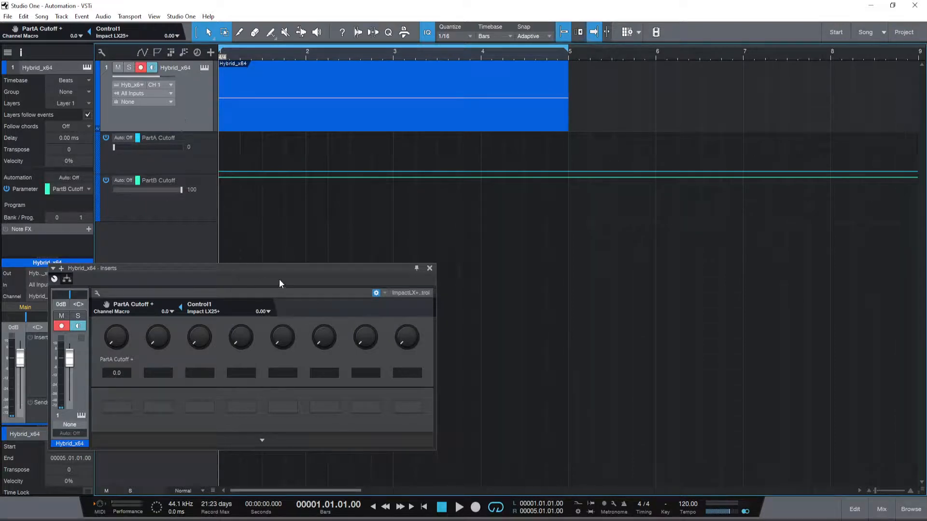
pyautogui.moveTo(279, 279); pyautogui.dragTo(405, 276)
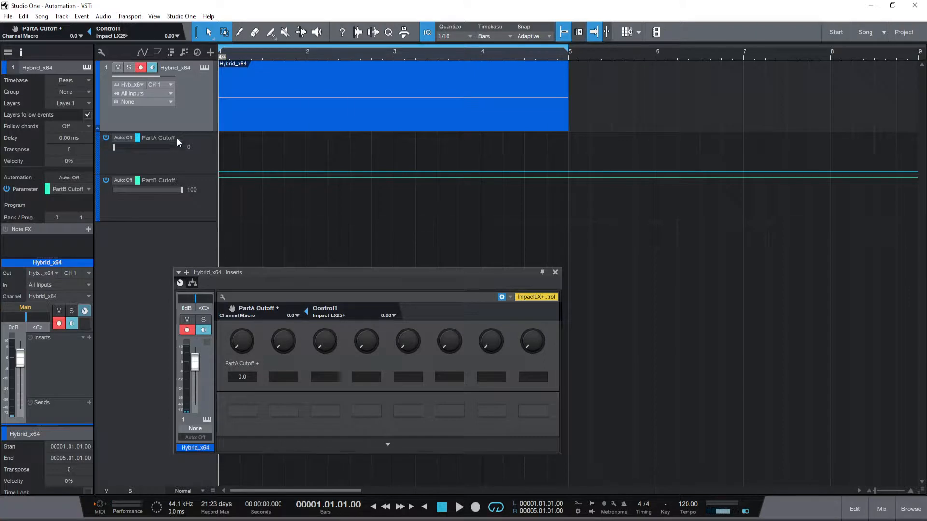
# Set the cutoff automation to Touch and record macro Knob 1 sweeps between bars 2 and 5 during playback.
pyautogui.click(125, 140)
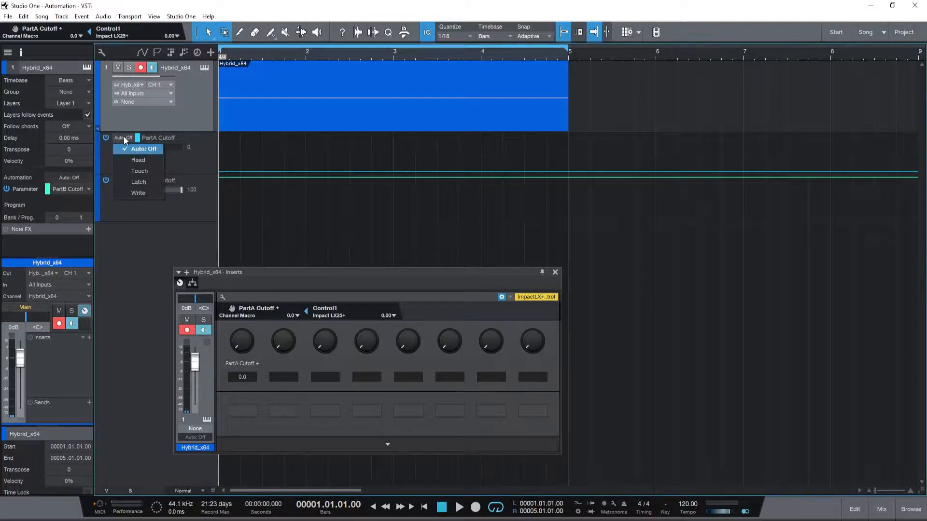
pyautogui.click(139, 172)
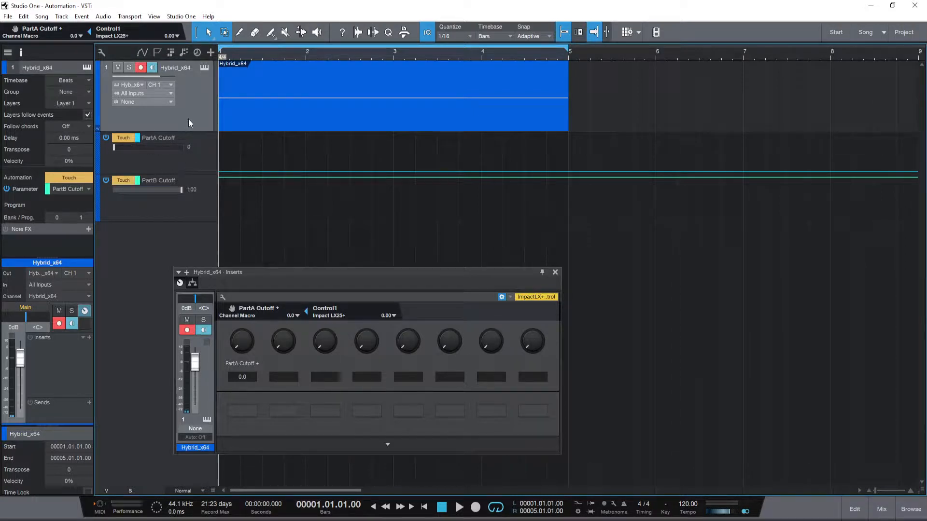
pyautogui.click(459, 507)
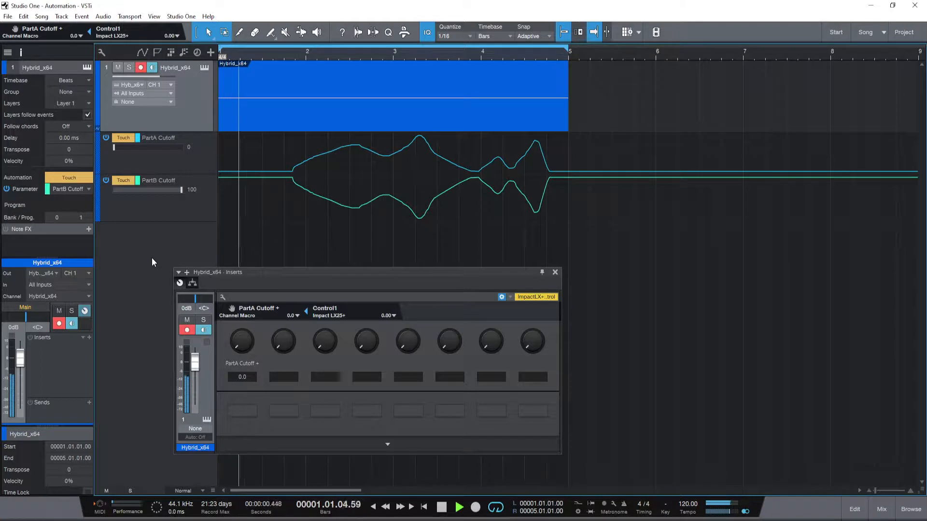
pyautogui.press('space')
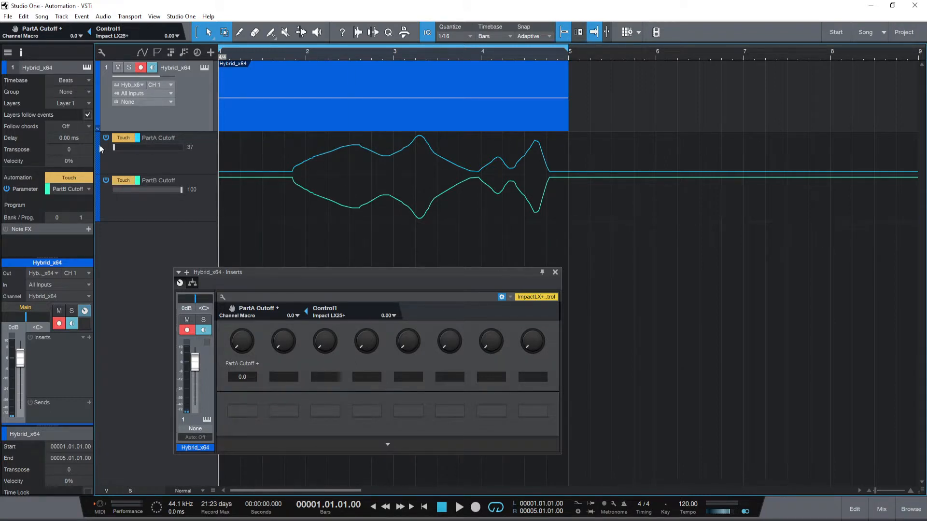
# Switch the cutoff automation to Read, play back the recorded curves and stop at the song start.
pyautogui.click(123, 138)
pyautogui.click(136, 163)
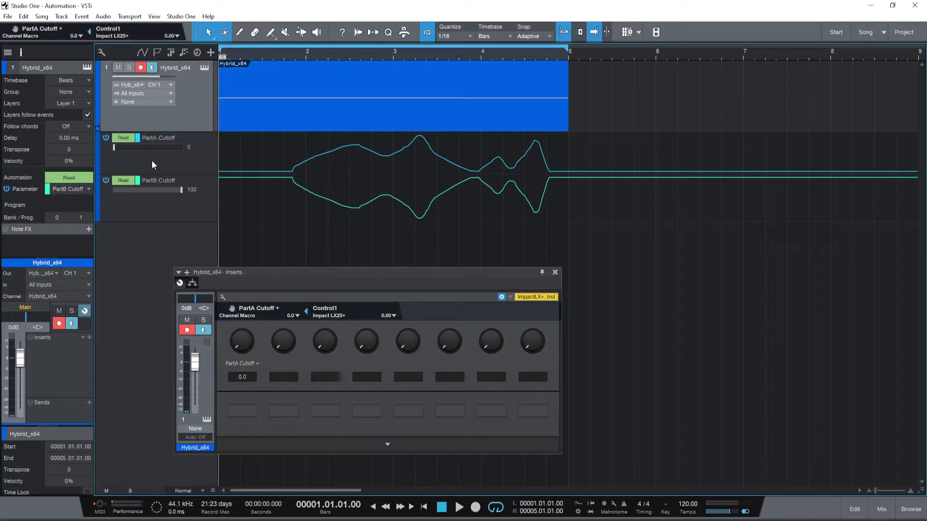
pyautogui.press('space')
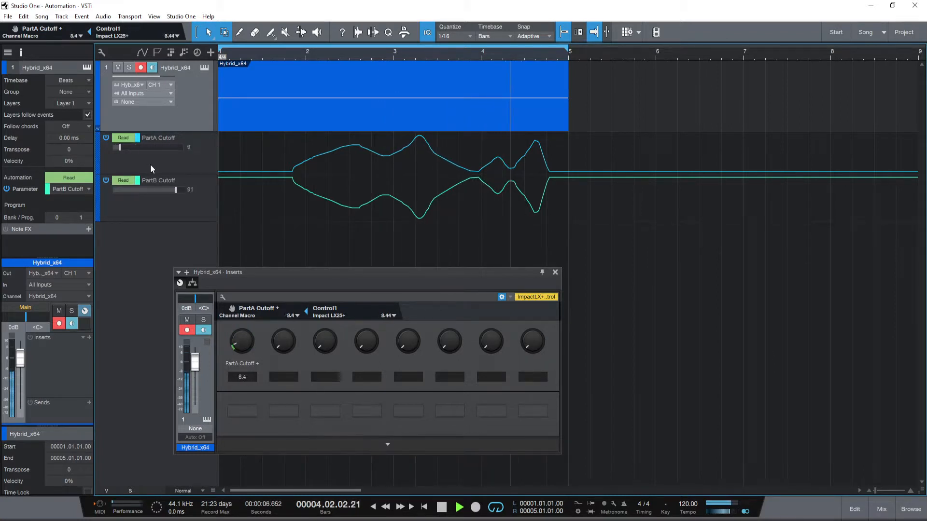
pyautogui.press('space')
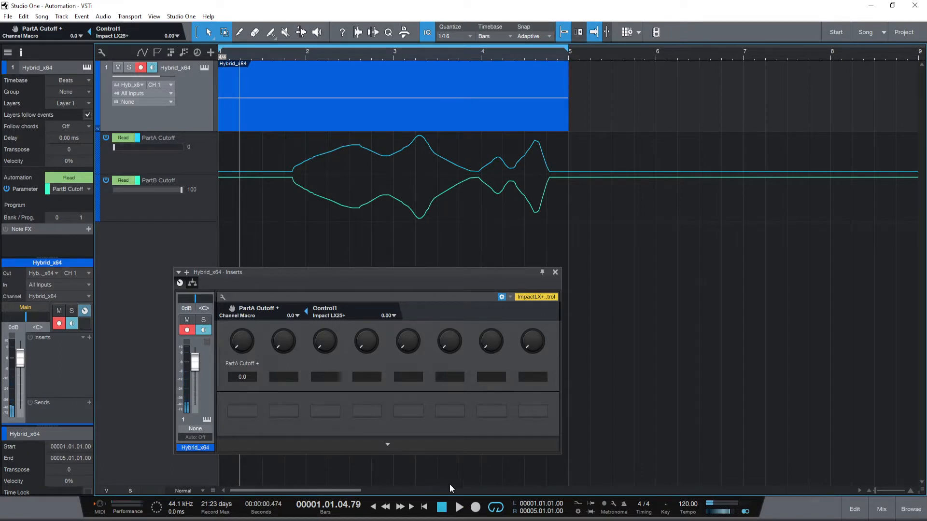
pyautogui.click(442, 507)
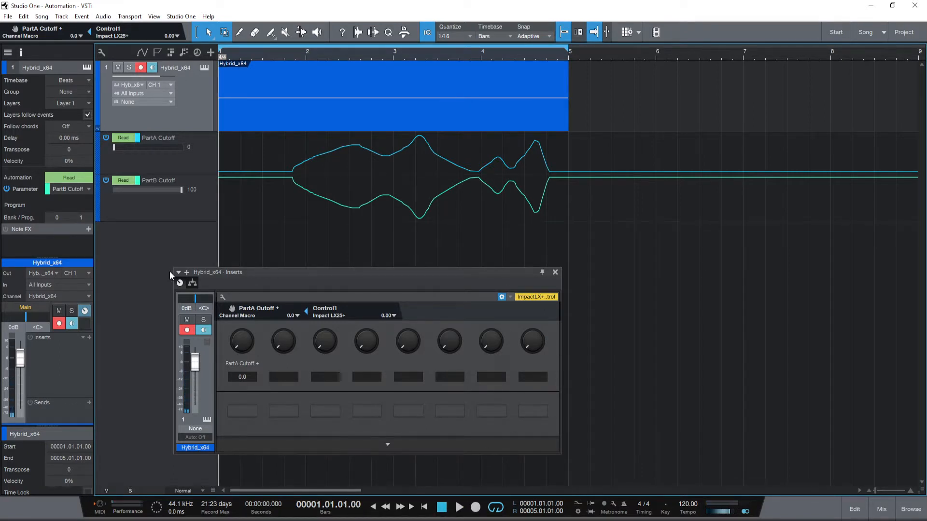